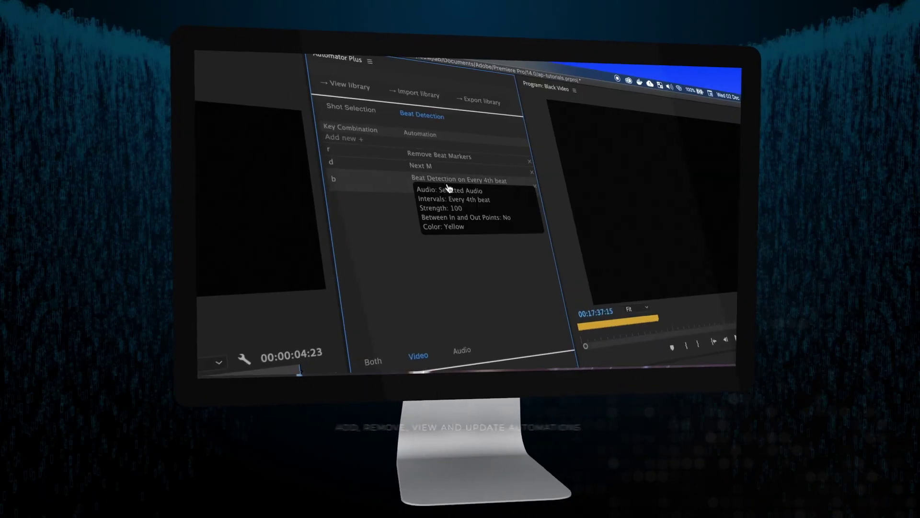
- Add a Beat Detection automation with Intervals set to Every 8th beat
click(359, 145)
text(a)
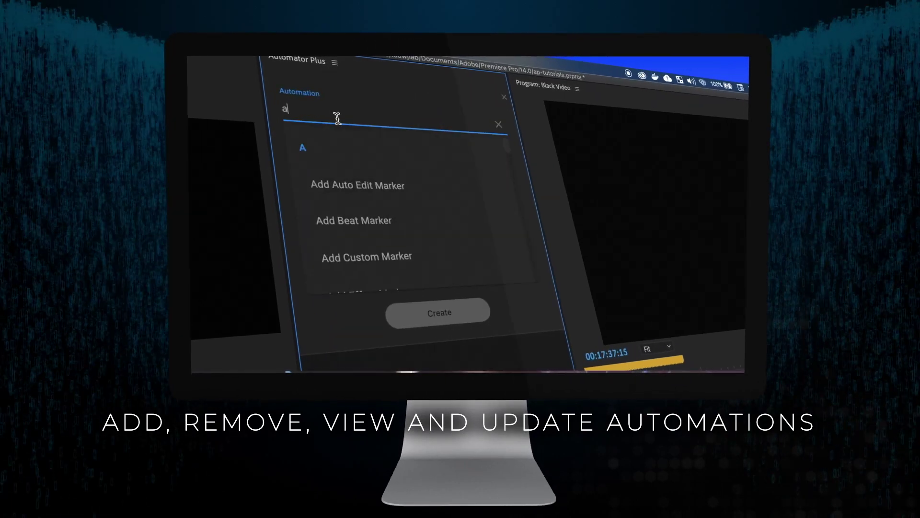
text(uto)
scroll(420, 206, down, 3)
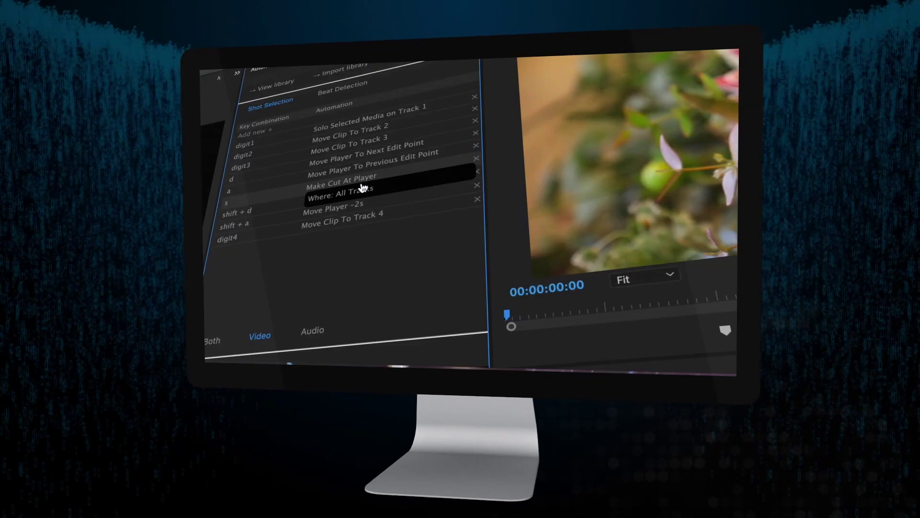
click(363, 187)
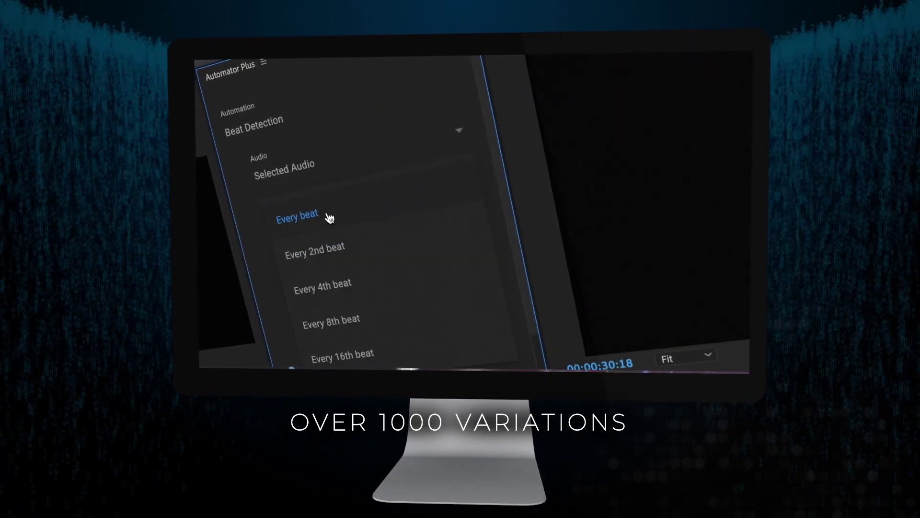
click(382, 337)
scroll(384, 350, down, 3)
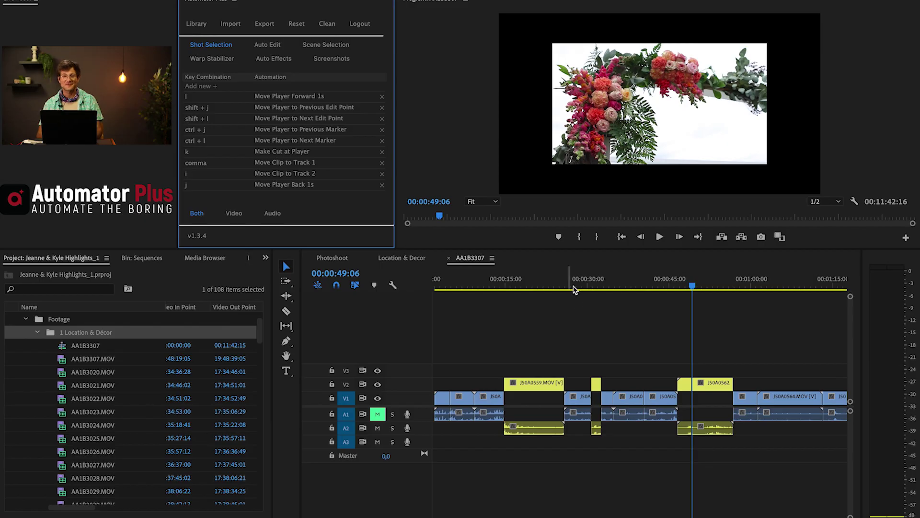
- Move the playhead to about 01:11 and play through to around 01:12
scroll(577, 303, right, 5)
drag(570, 289, 564, 288)
key(space)
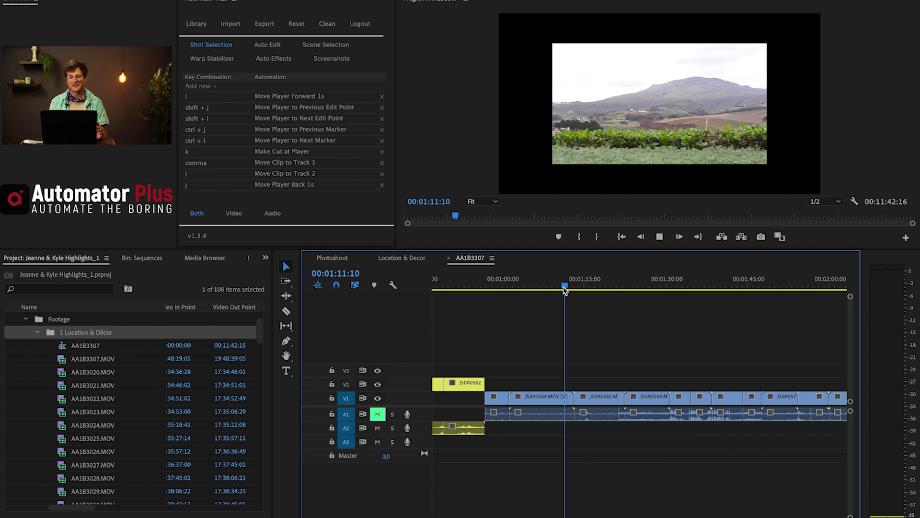
click(304, 208)
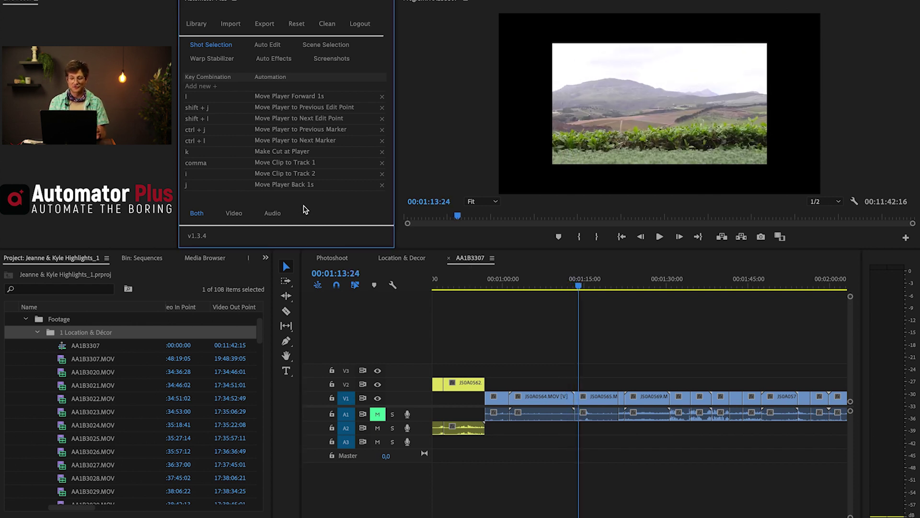
key(j)
key(l)
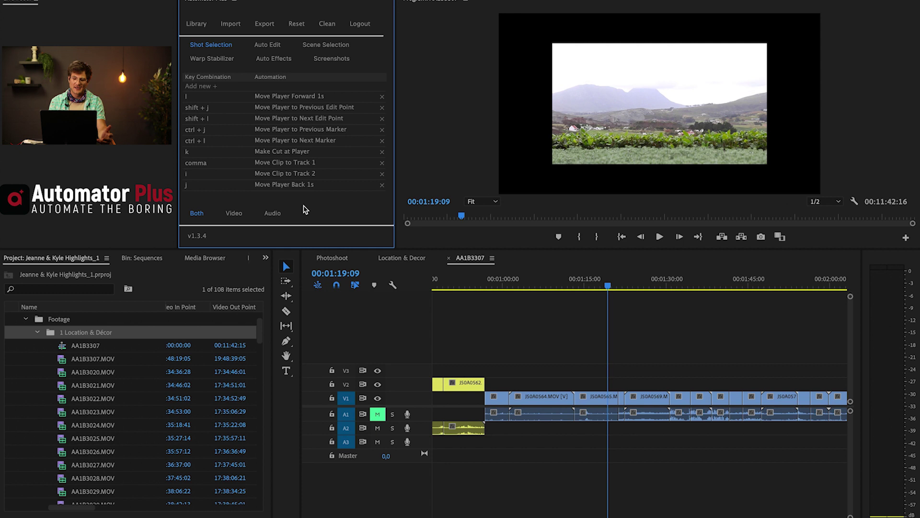
- Cut a short piece of J50A0564.MOV and move it up to track 2
key(k)
key(shift+l)
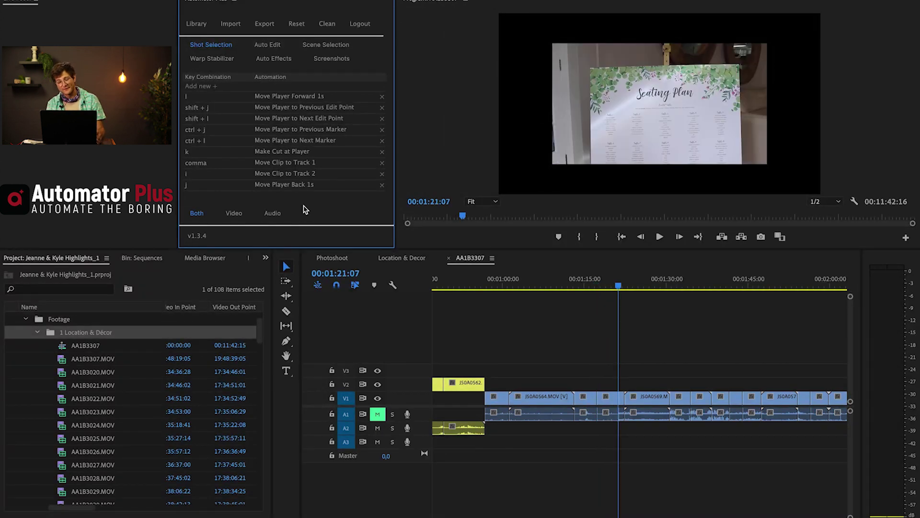
key(shift+j)
key(shift+j)
key(shift+j)
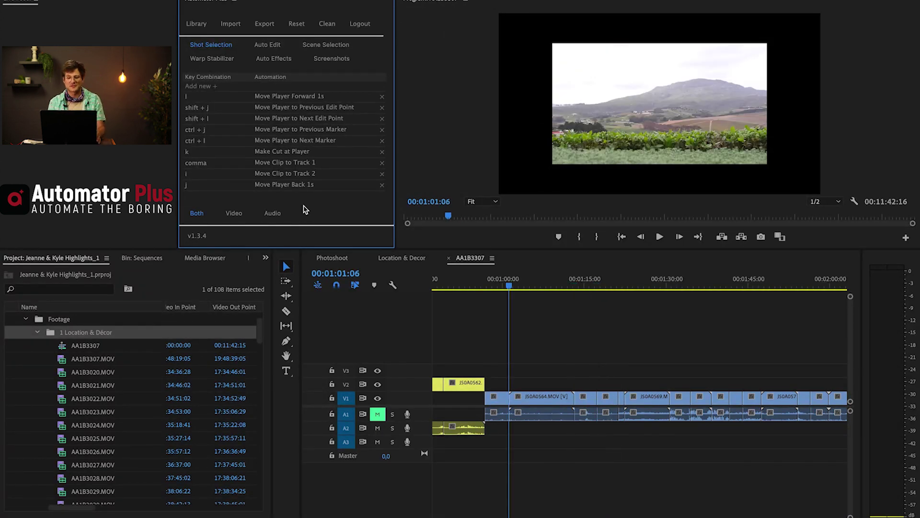
key(shift+l)
key(j)
key(j)
key(j)
key(k)
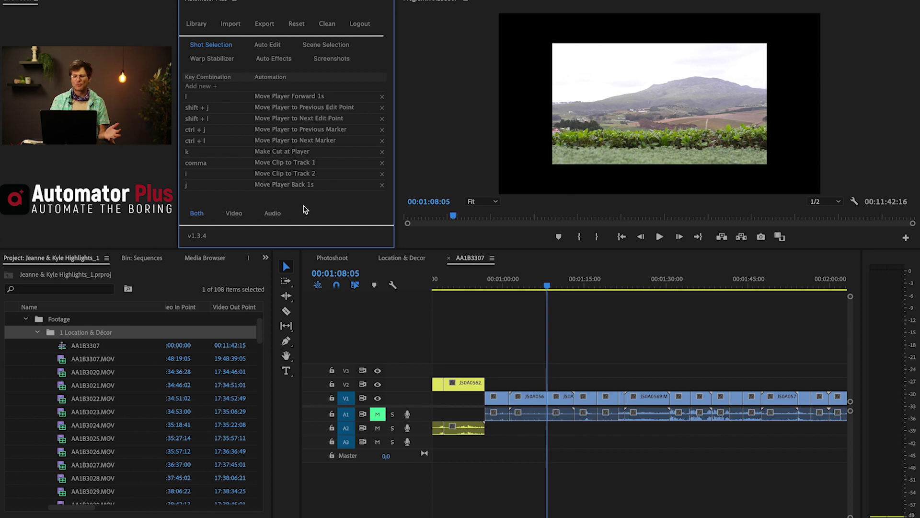
key(i)
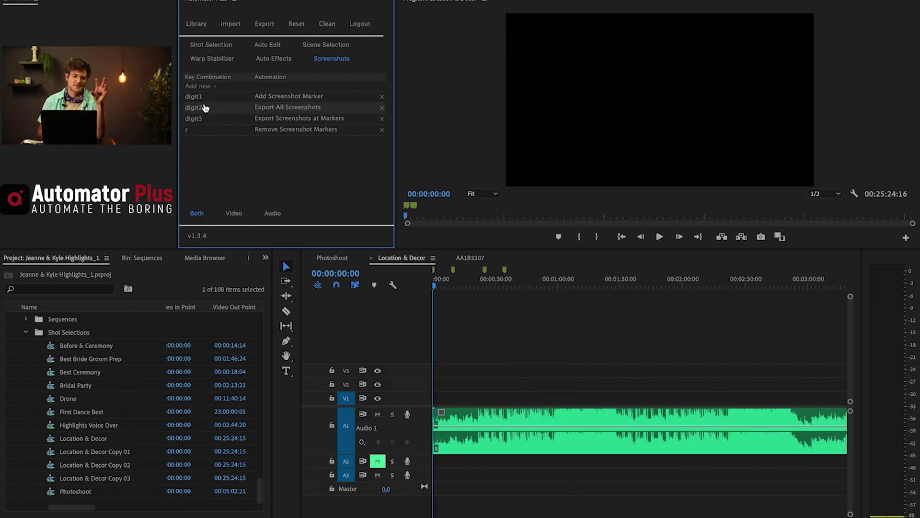
- Set Export All Screenshots to title Sneak Pic and folder Sneak Pics, then run it with 2
click(320, 107)
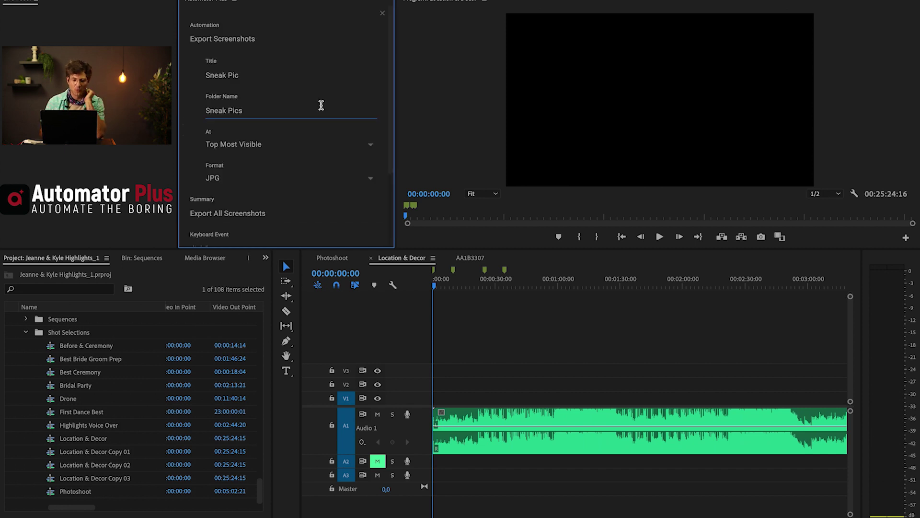
click(261, 67)
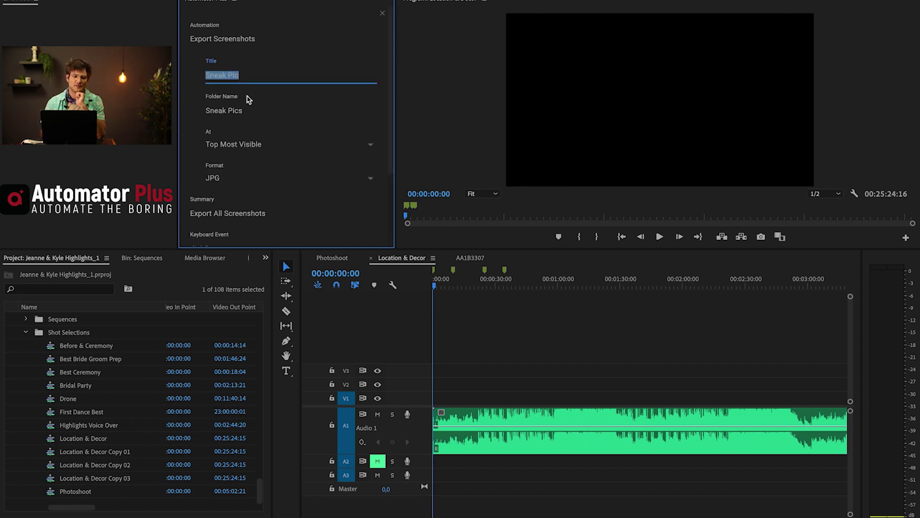
click(263, 111)
scroll(263, 112, down, 3)
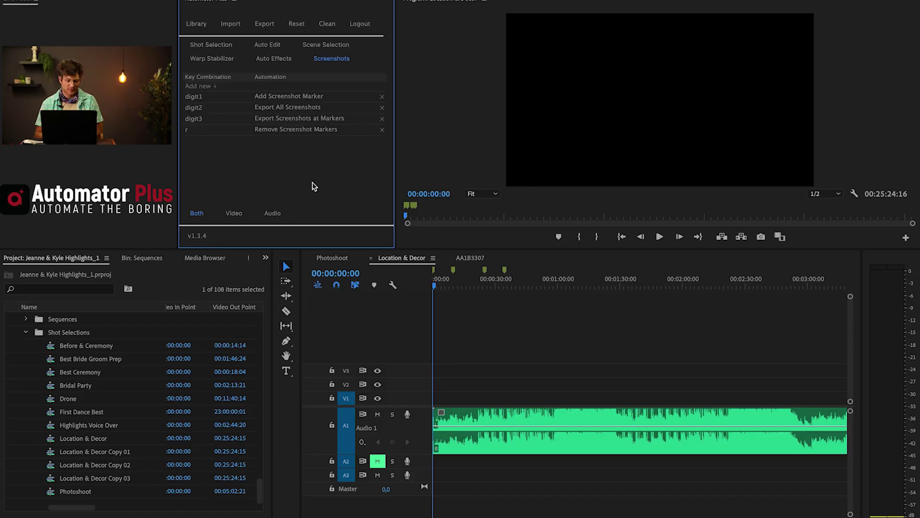
key(2)
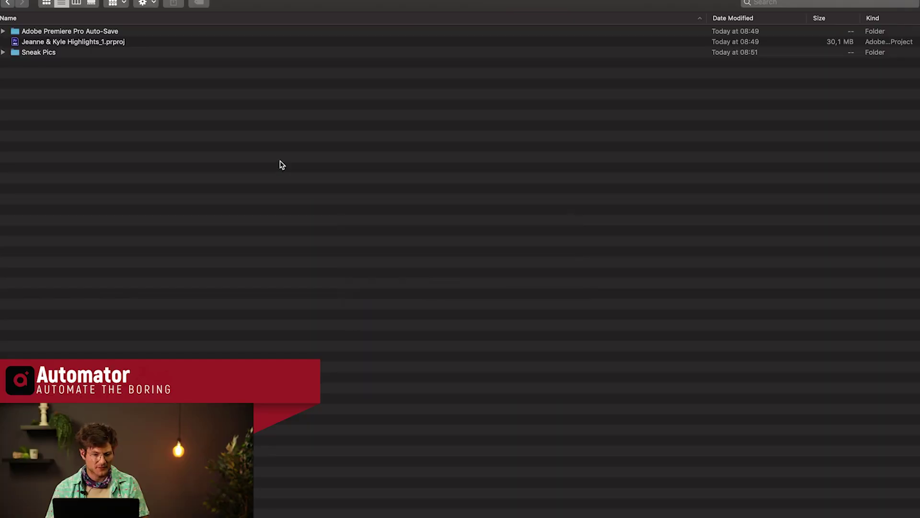
- Expand the Sneak Pics folder and preview Sneak Pic_0.jpg and the following images
click(4, 53)
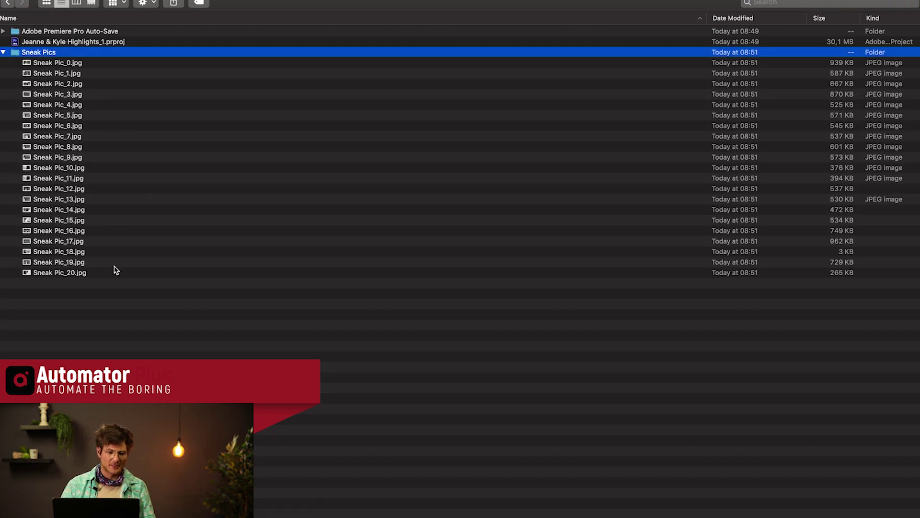
click(51, 62)
key(space)
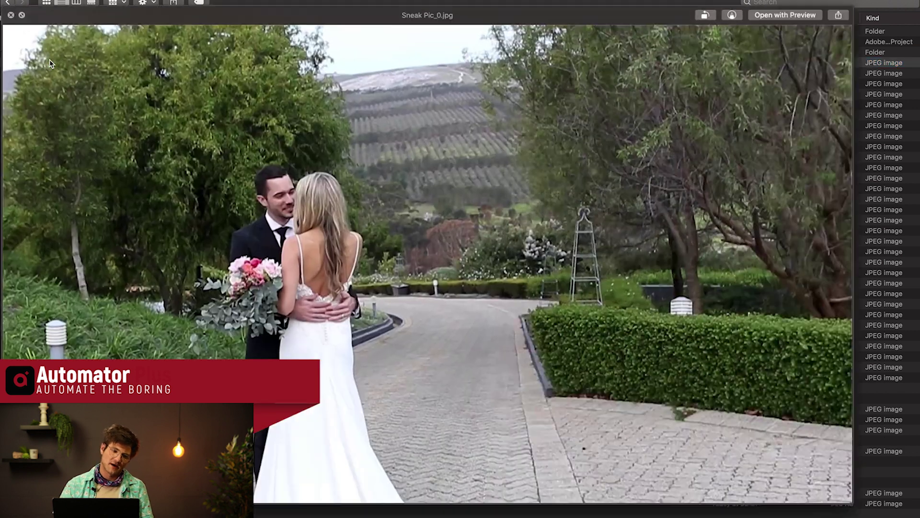
key(Down)
key(Down)
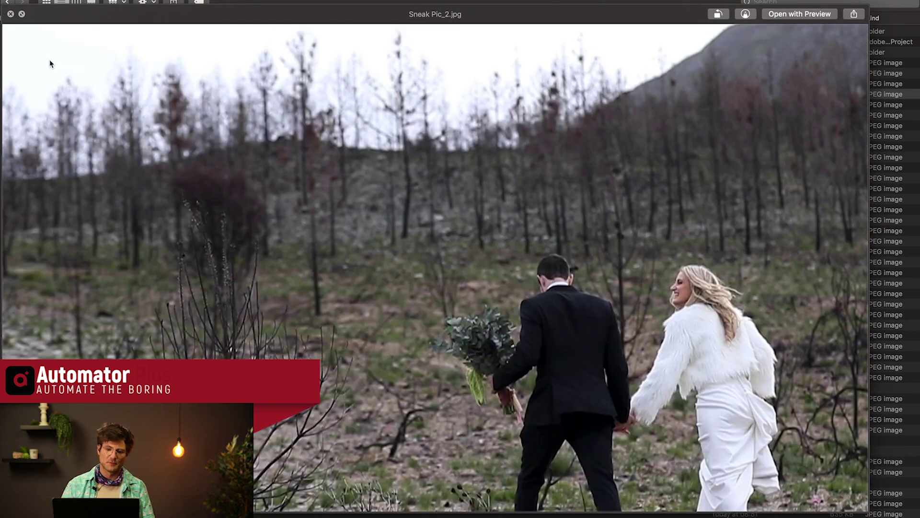
key(Down)
key(Down)
key(Down)
key(Down)
key(Down)
key(Down)
key(Down)
key(Down)
key(Down)
key(Down)
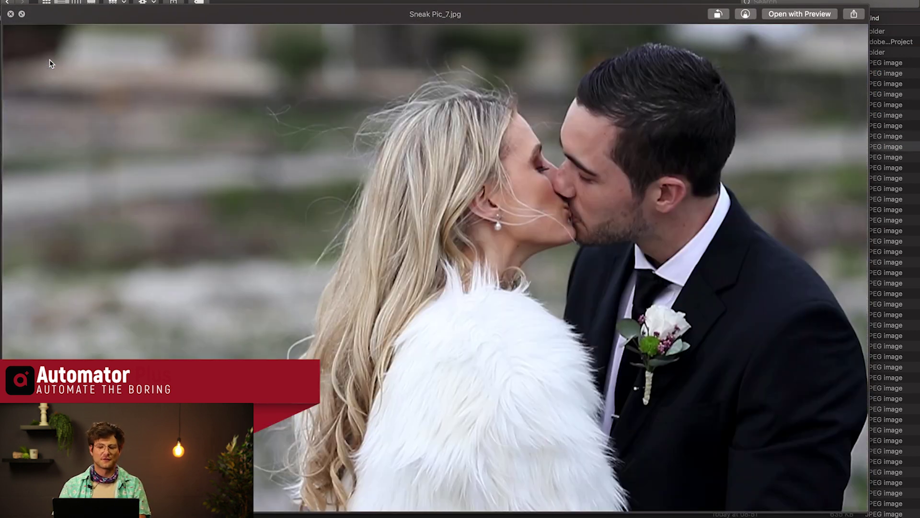
key(space)
scroll(233, 158, down, 7)
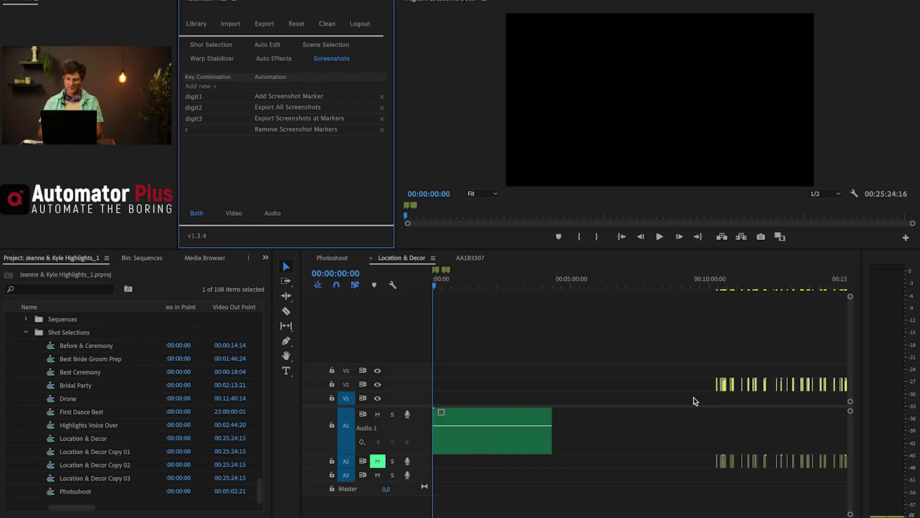
- Delete the leftover V2 clips, detect beats with 1, and auto-edit into a Shot Selection sequence with 3
drag(485, 363, 754, 405)
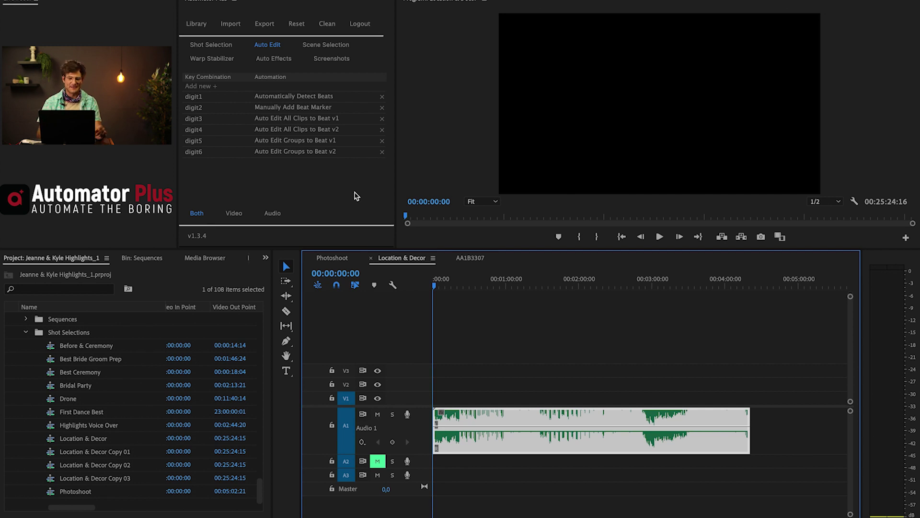
click(356, 195)
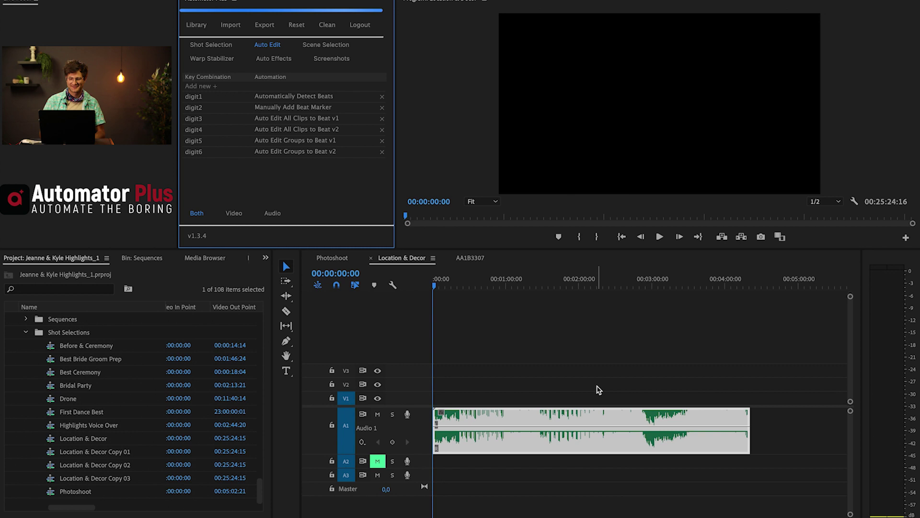
key(1)
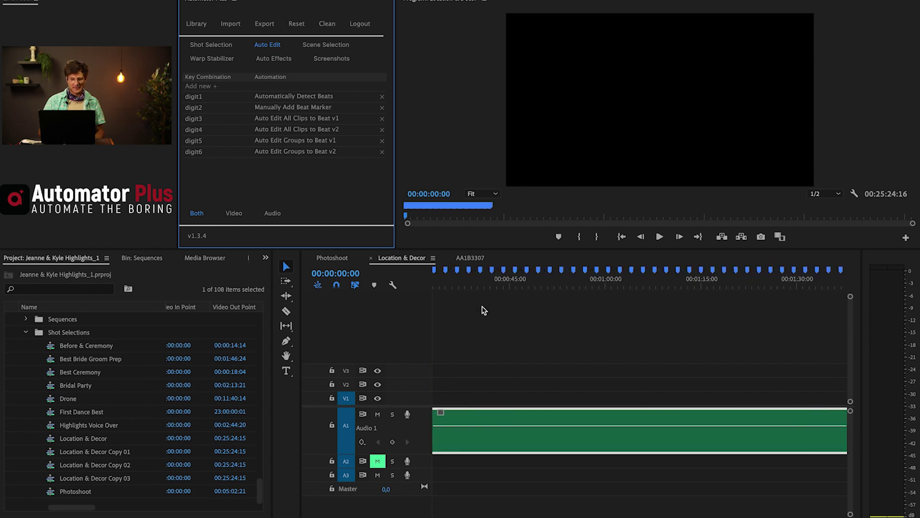
key(3)
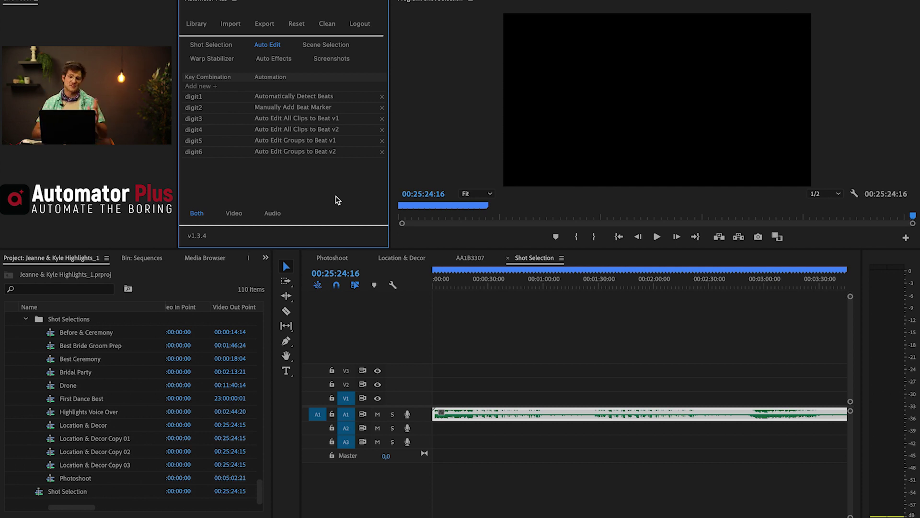
mouse_move(320, 133)
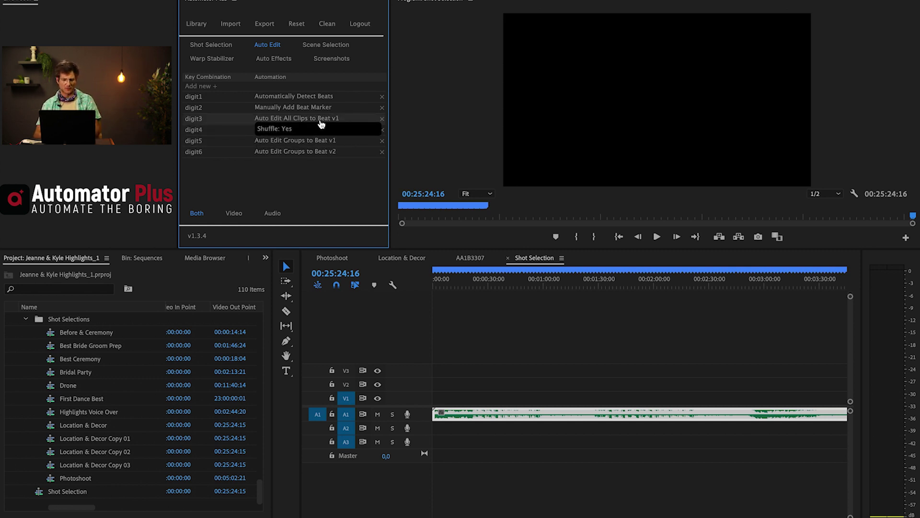
mouse_move(323, 166)
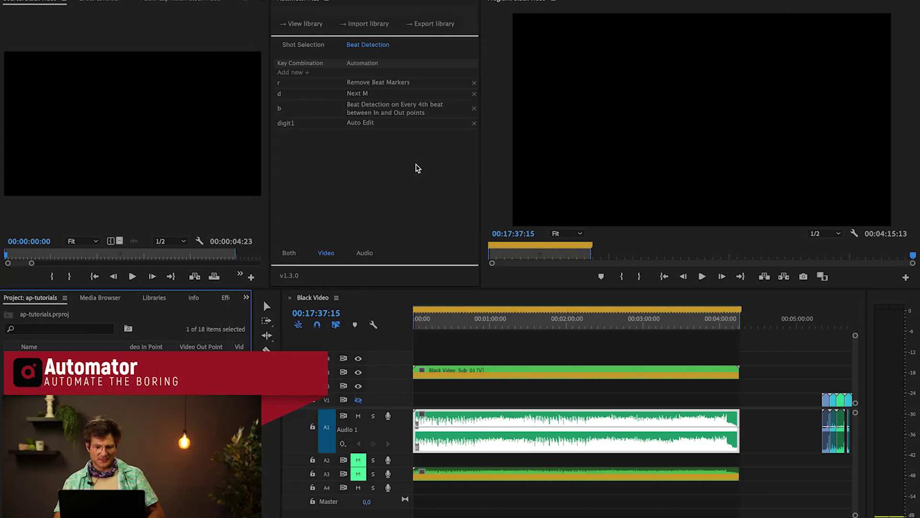
- Auto-edit the Black Video clips to the beat and fit the whole sequence in the timeline
key(1)
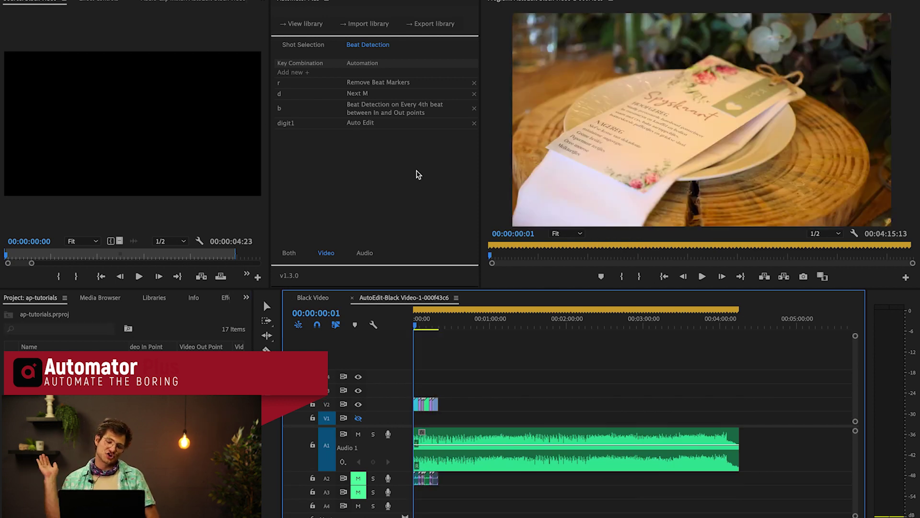
key(backslash)
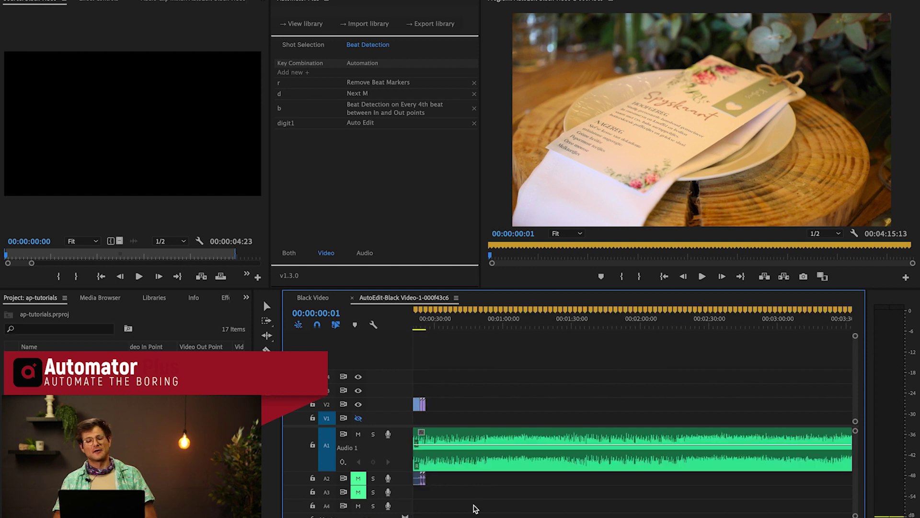
scroll(476, 508, up, 3)
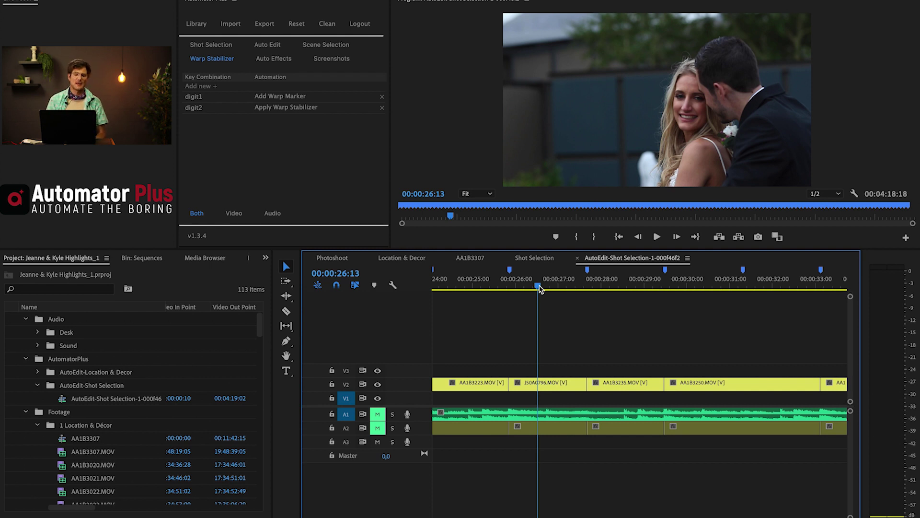
- Add warp markers at 26:13 and 28:09
key(1)
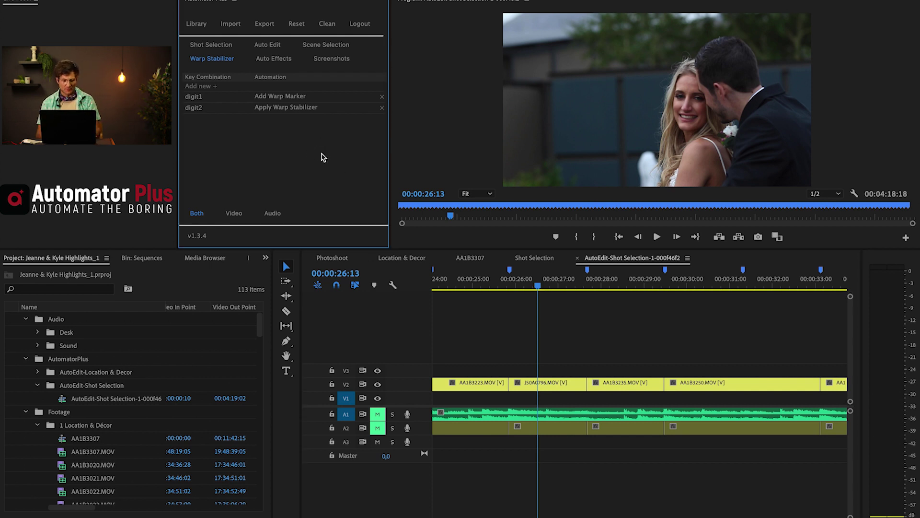
click(617, 286)
click(356, 169)
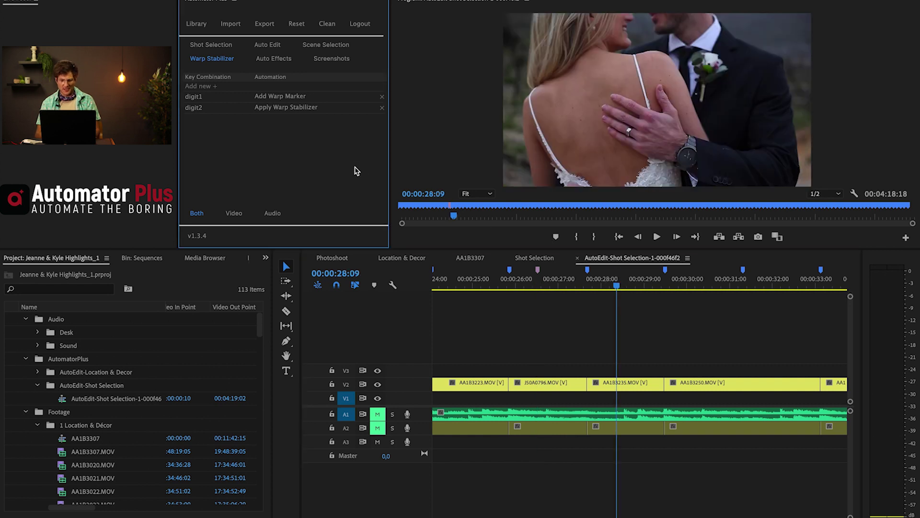
key(1)
- Apply Warp Stabilizer to the clips under both warp markers
key(2)
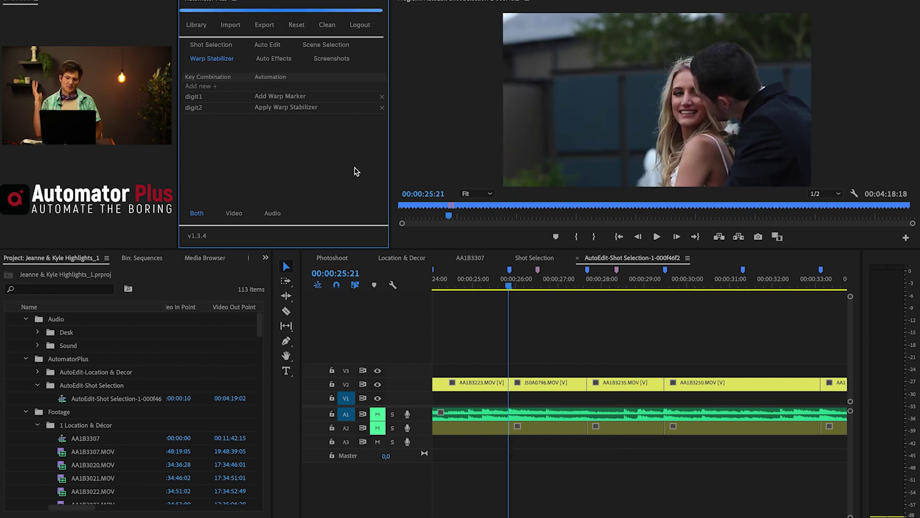
mouse_move(322, 110)
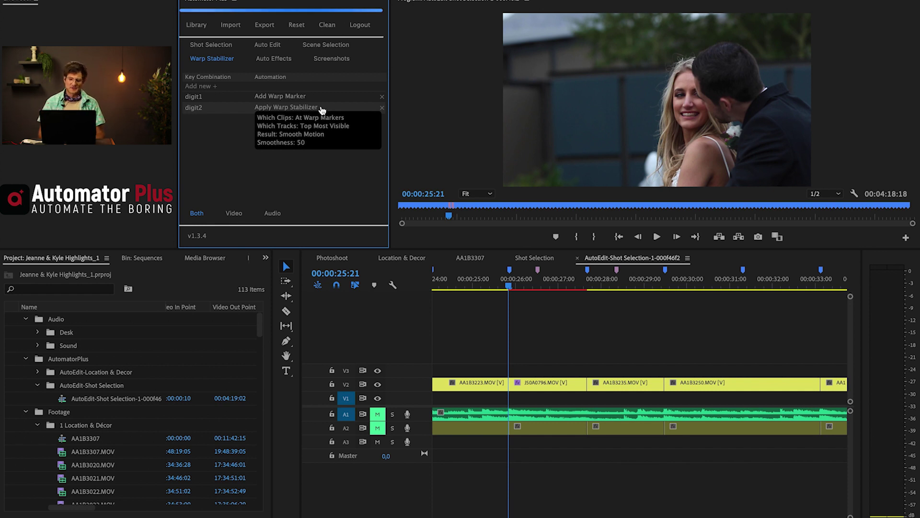
key(Down)
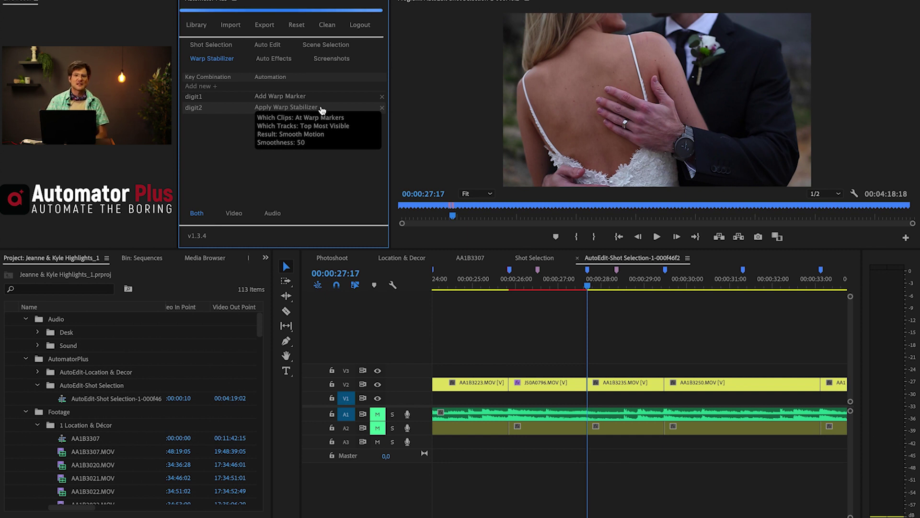
key(2)
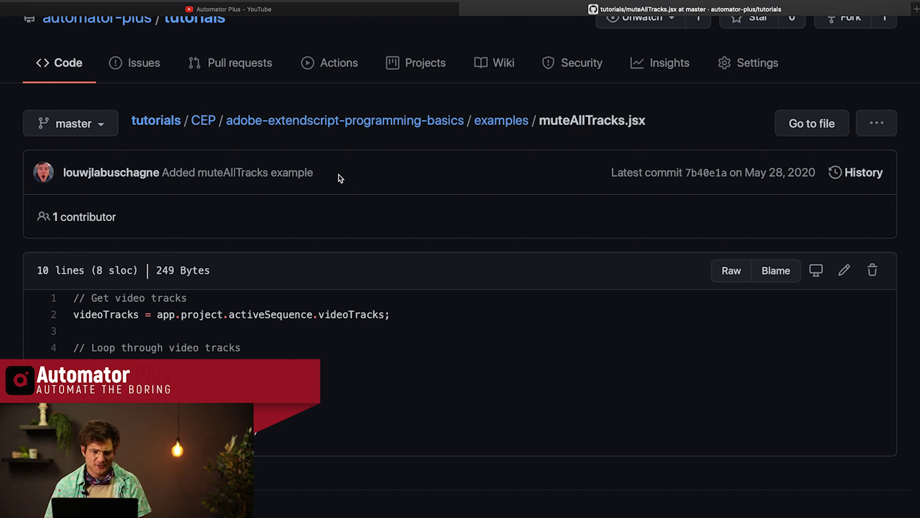
click(315, 12)
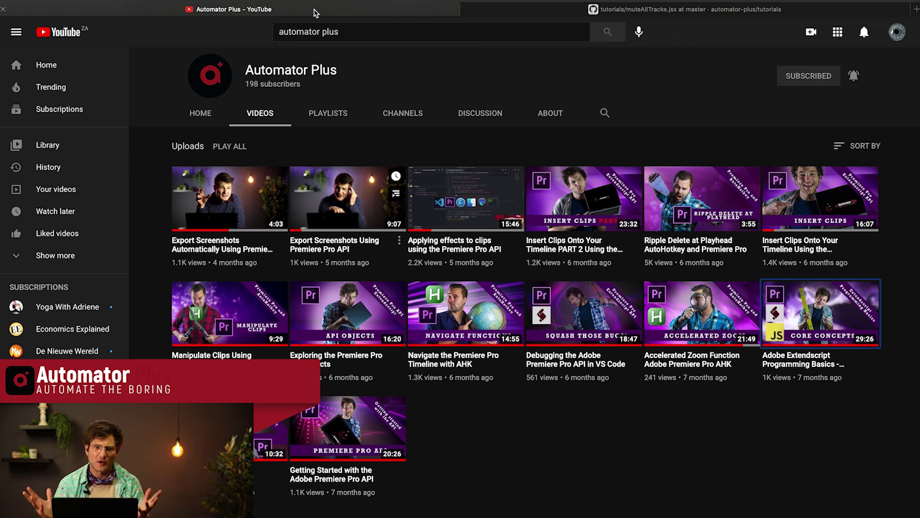
click(485, 7)
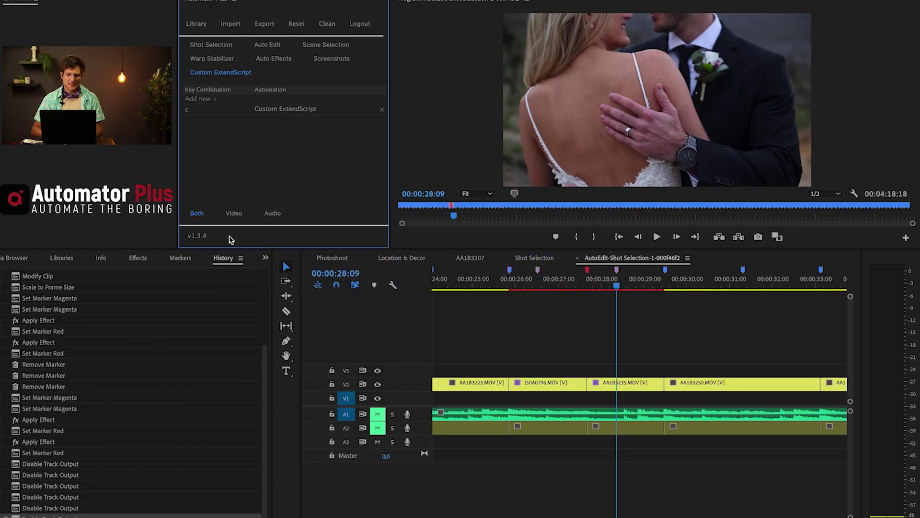
- Review and update the setMute Custom ExtendScript, then run it with C to mute V1
click(300, 109)
triple_click(293, 89)
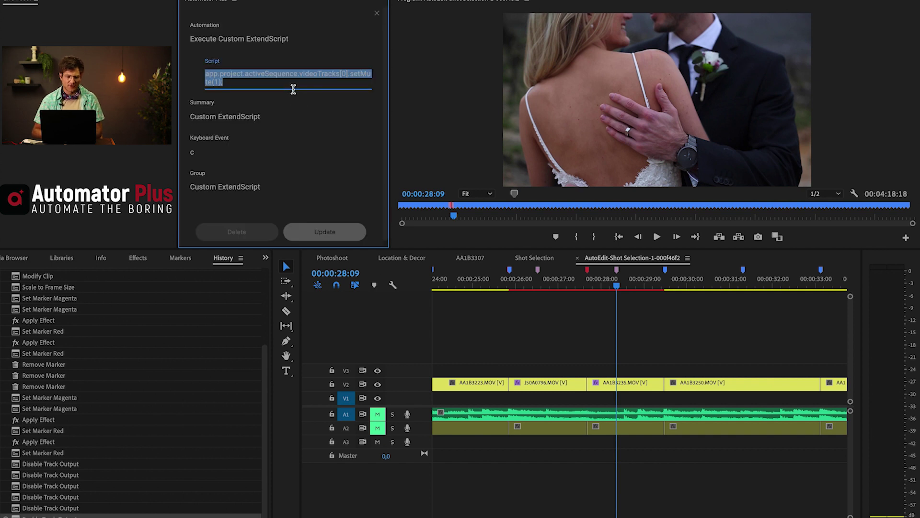
click(248, 84)
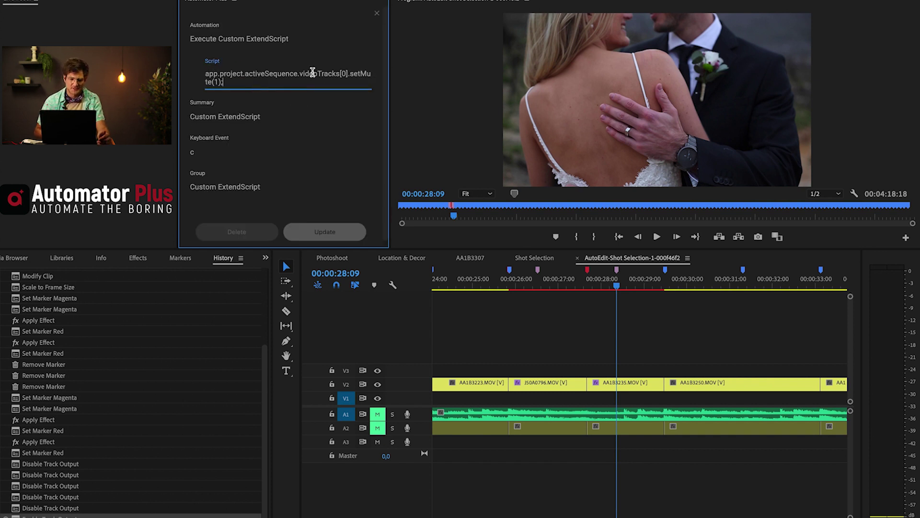
drag(304, 74, 333, 88)
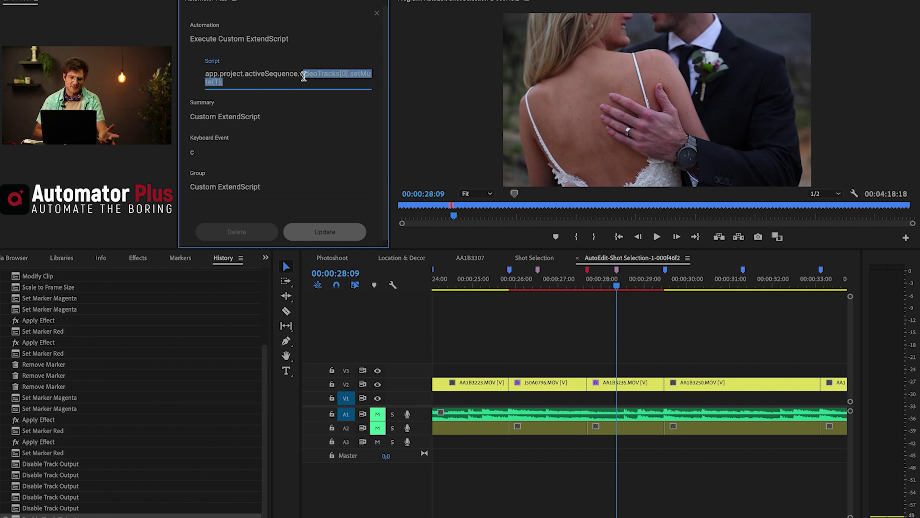
click(283, 76)
click(326, 235)
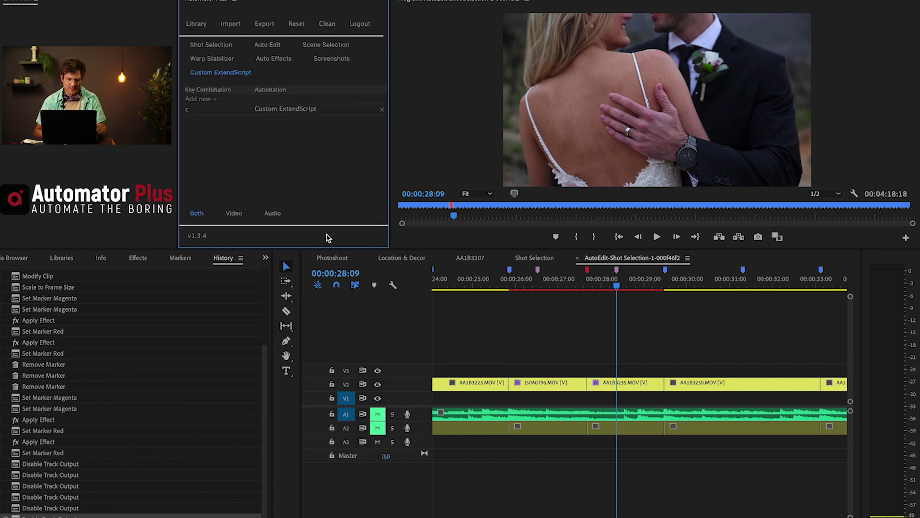
key(c)
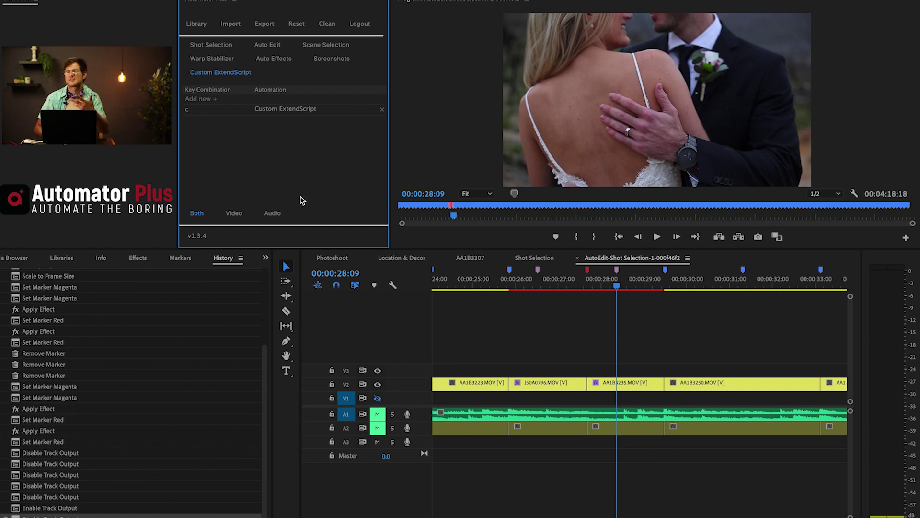
click(279, 109)
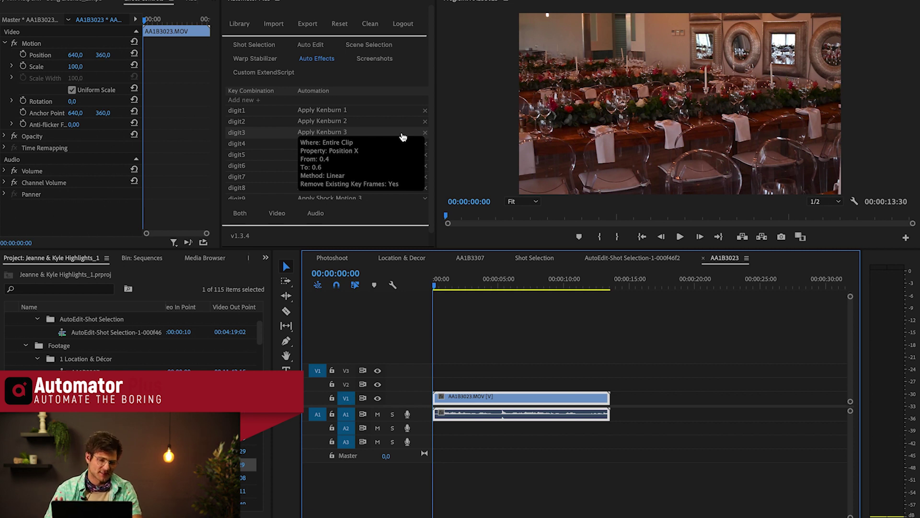
- Apply Shock Motion 1 scale keyframes to AA1B3023.MOV at 00:00:03:10
scroll(402, 137, down, 1)
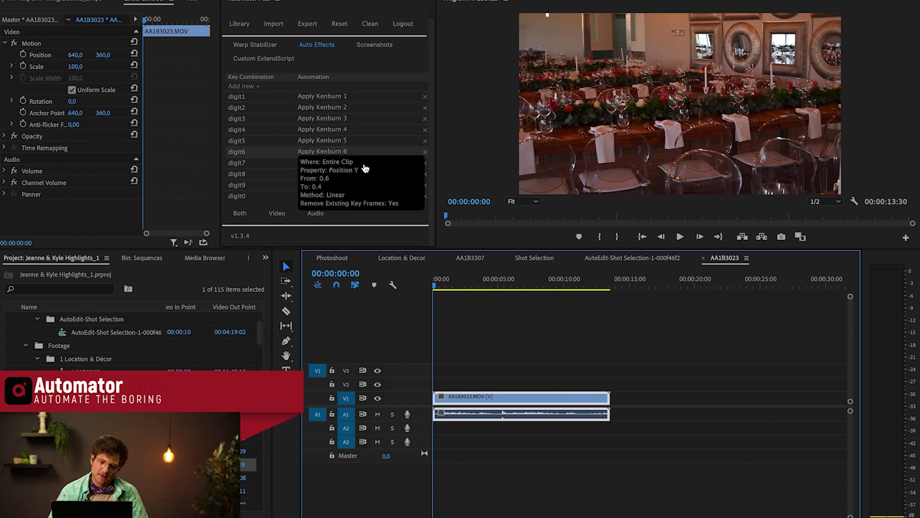
click(474, 285)
click(357, 172)
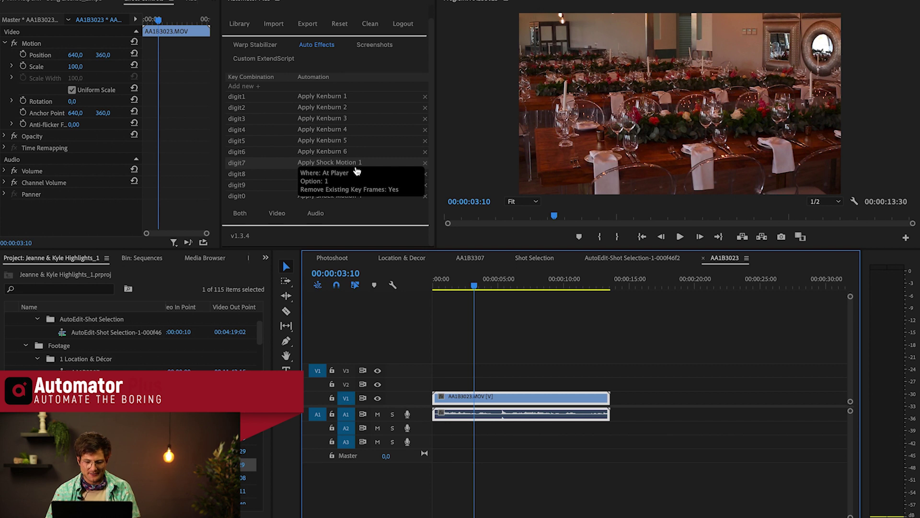
click(415, 213)
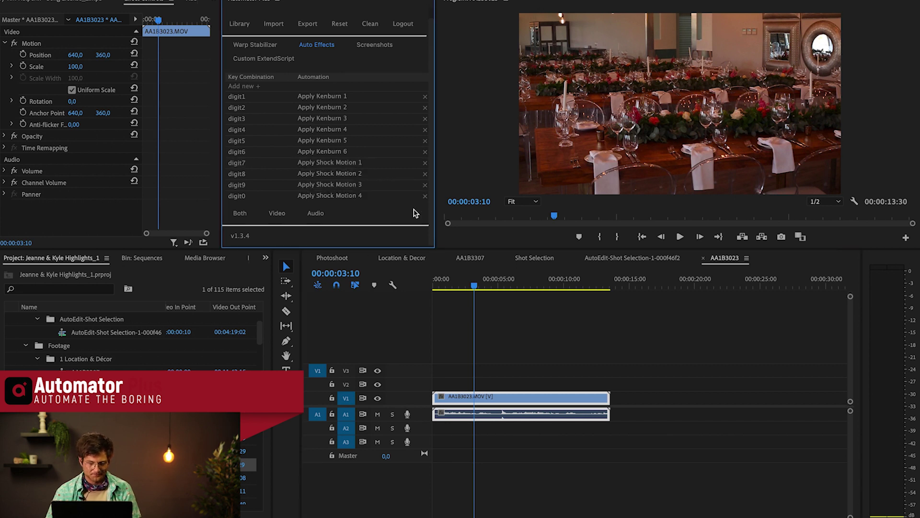
key(7)
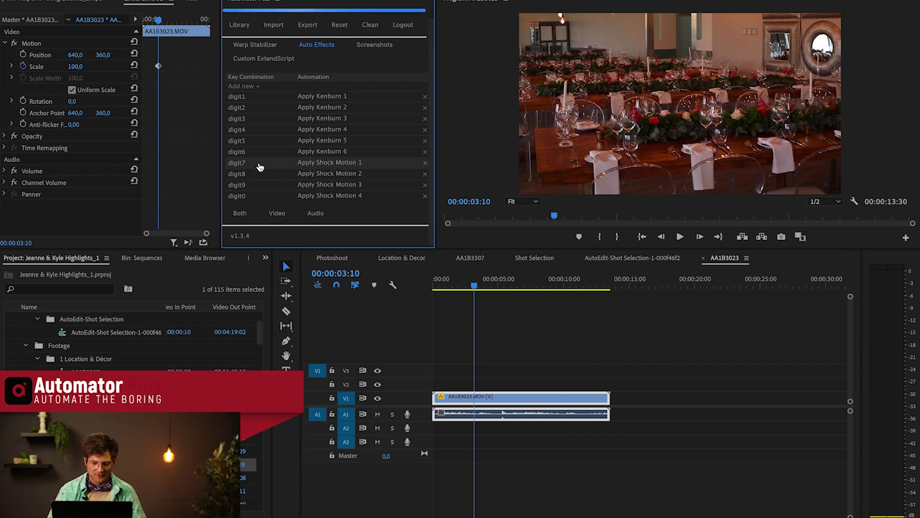
- Expand the Scale keyframes and play back the shock zoom around 03:10
click(11, 66)
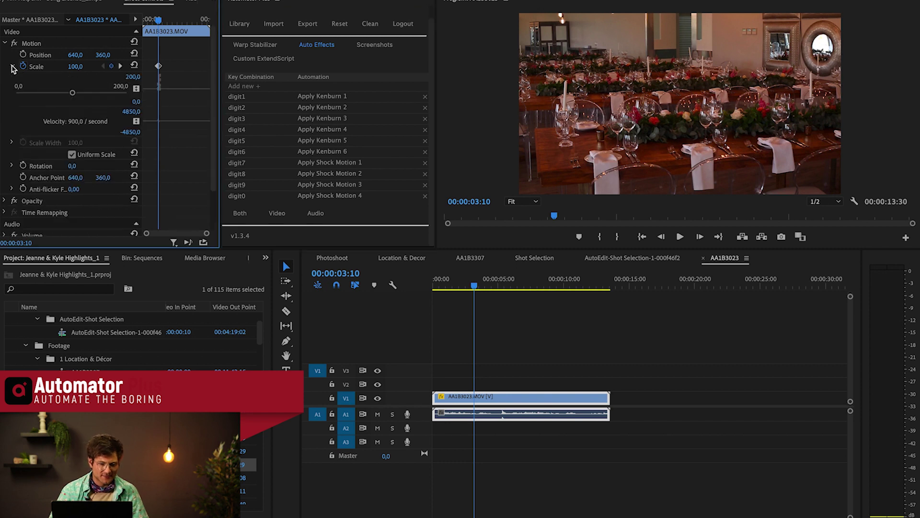
scroll(172, 83, up, 3)
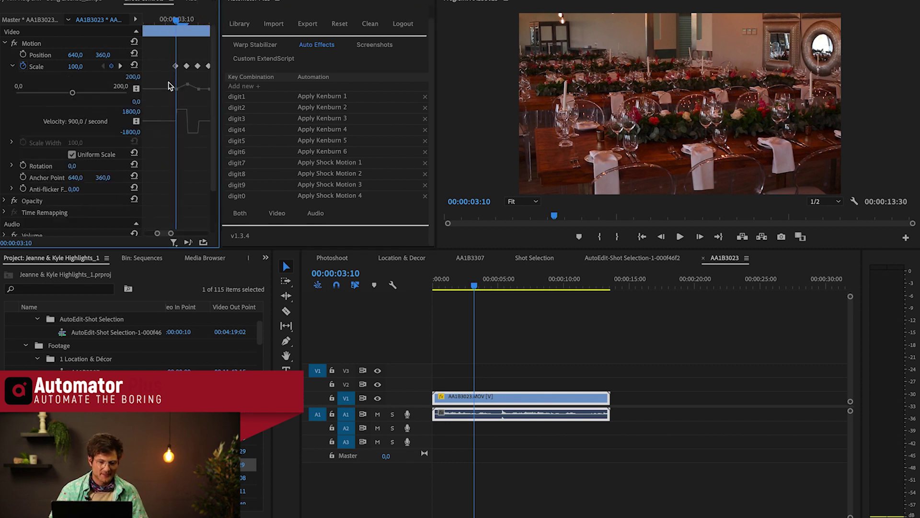
scroll(169, 86, down, 4)
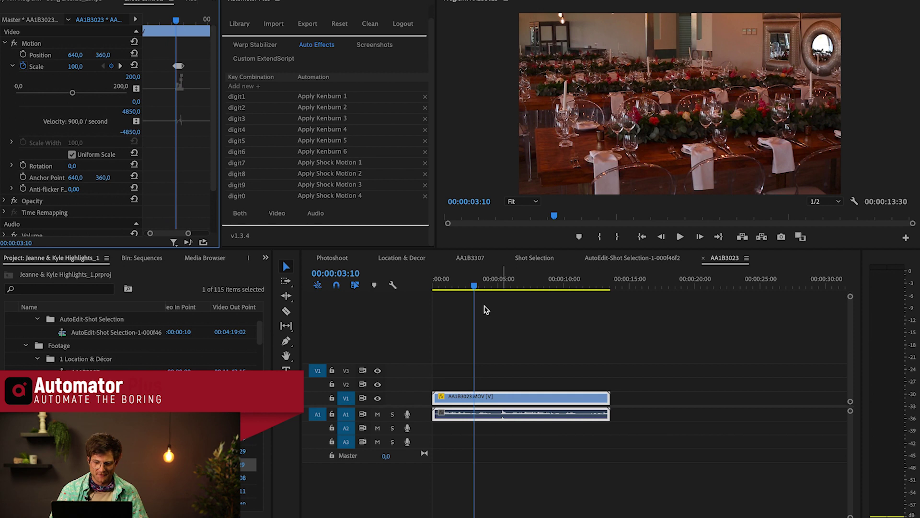
click(471, 288)
key(space)
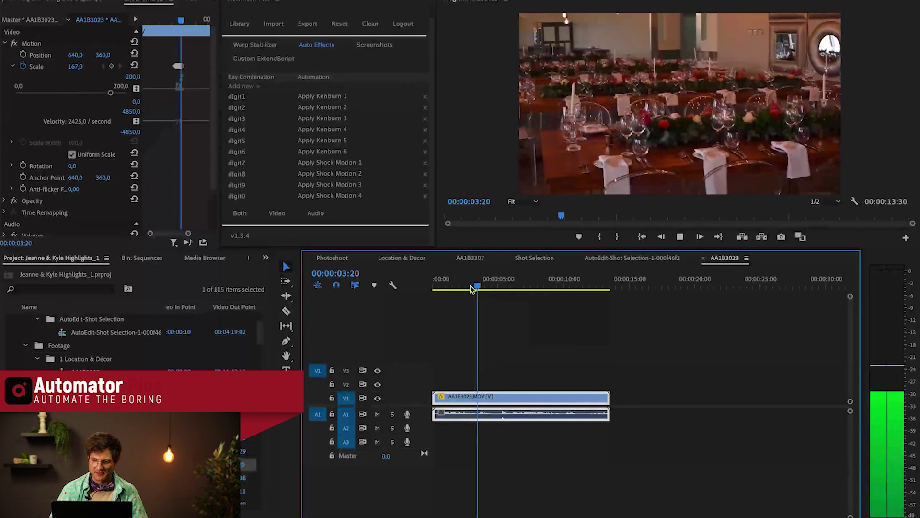
key(space)
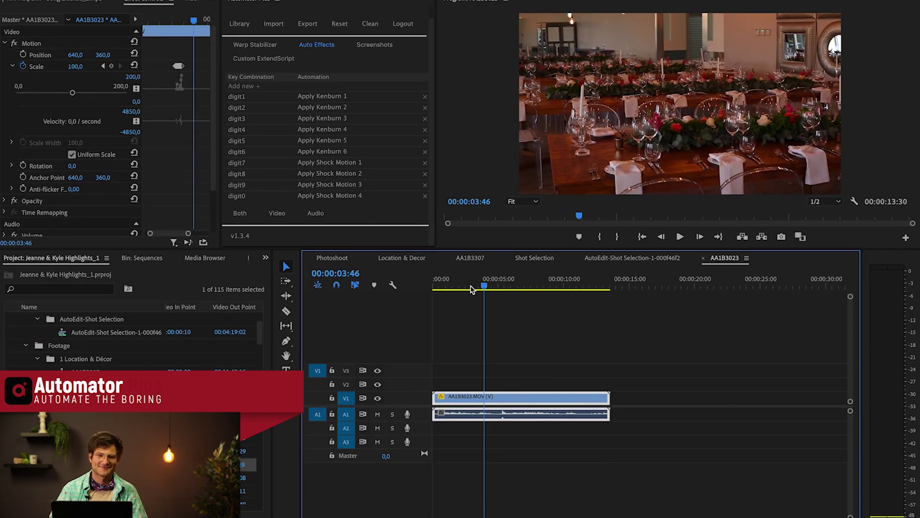